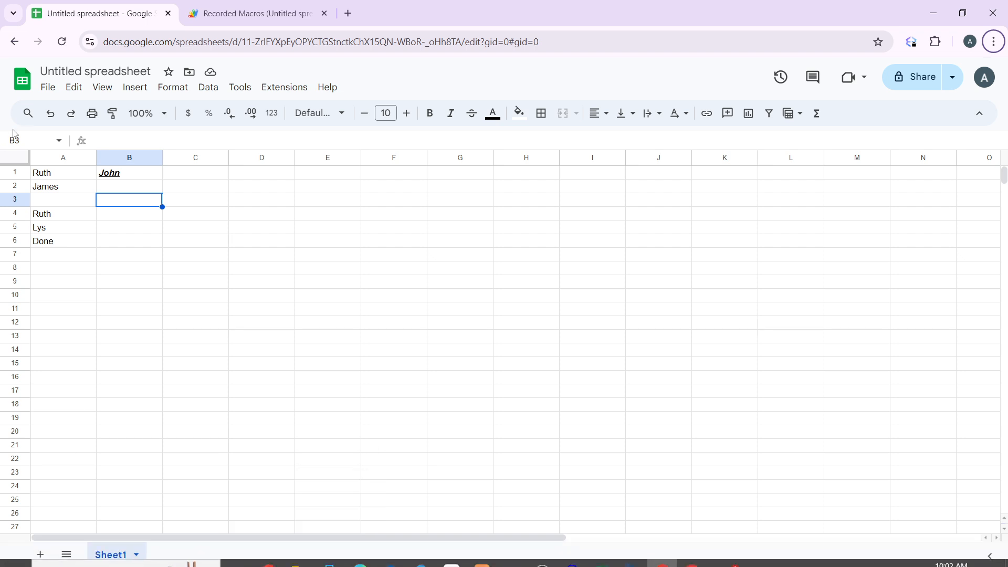
Fill the empty cell A3 with the same first name as the cell above it
left_click(69, 203)
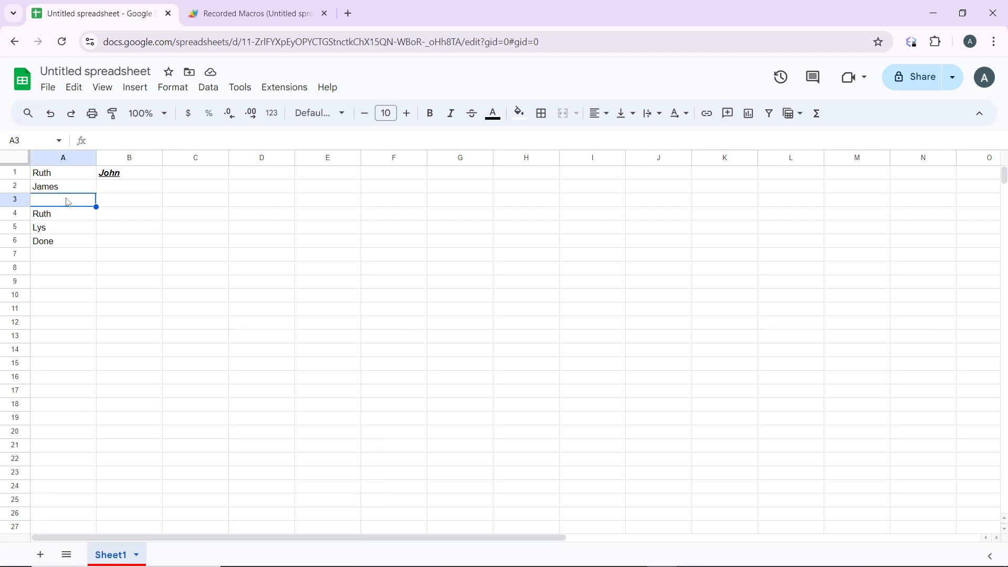
type("james")
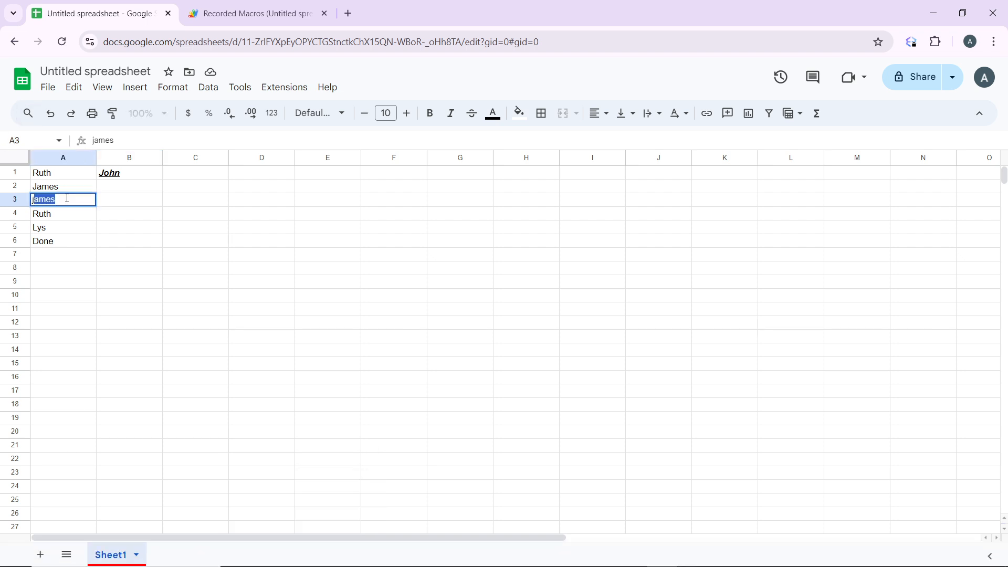
left_click(119, 245)
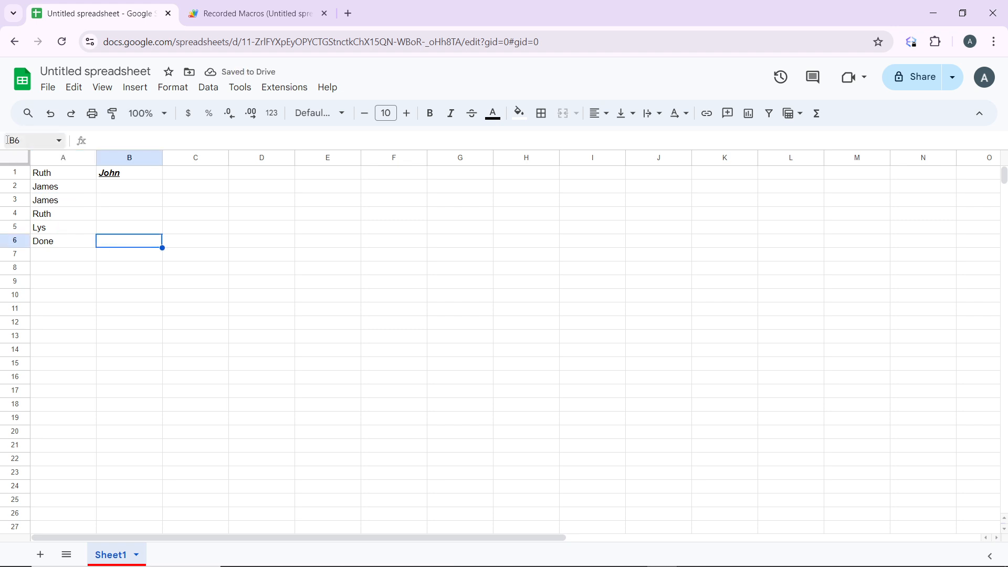
Create a filter on the range A1:A6
left_click(67, 174)
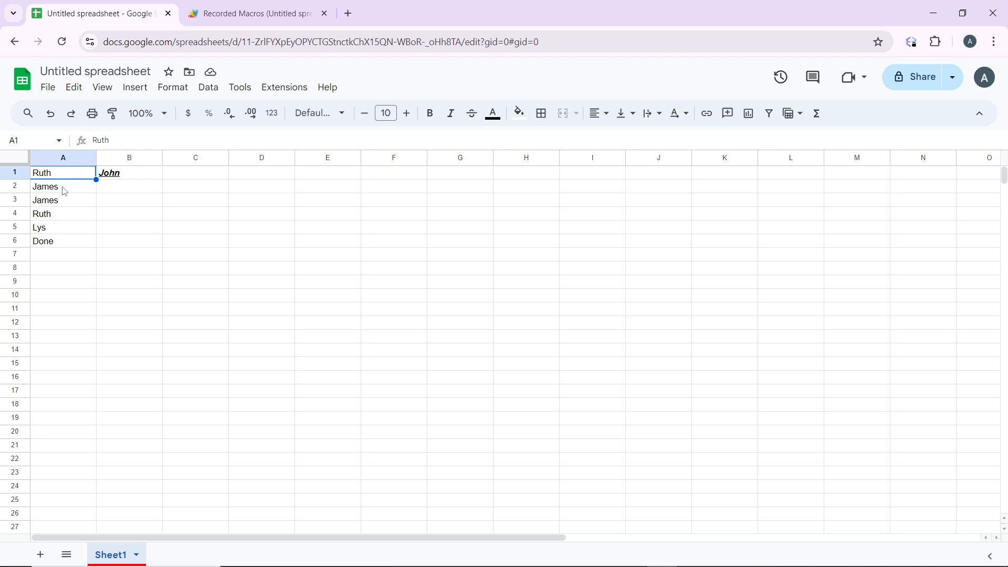
left_click(63, 188, "ctrl")
left_click(65, 201, "ctrl")
left_click(63, 215, "shift")
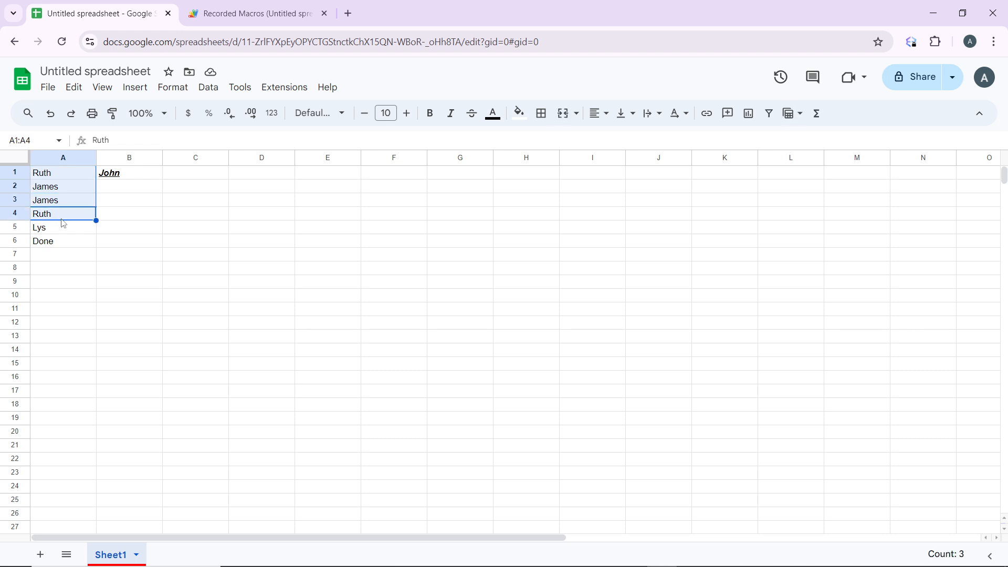
left_click(63, 231, "shift")
left_click(62, 245, "shift")
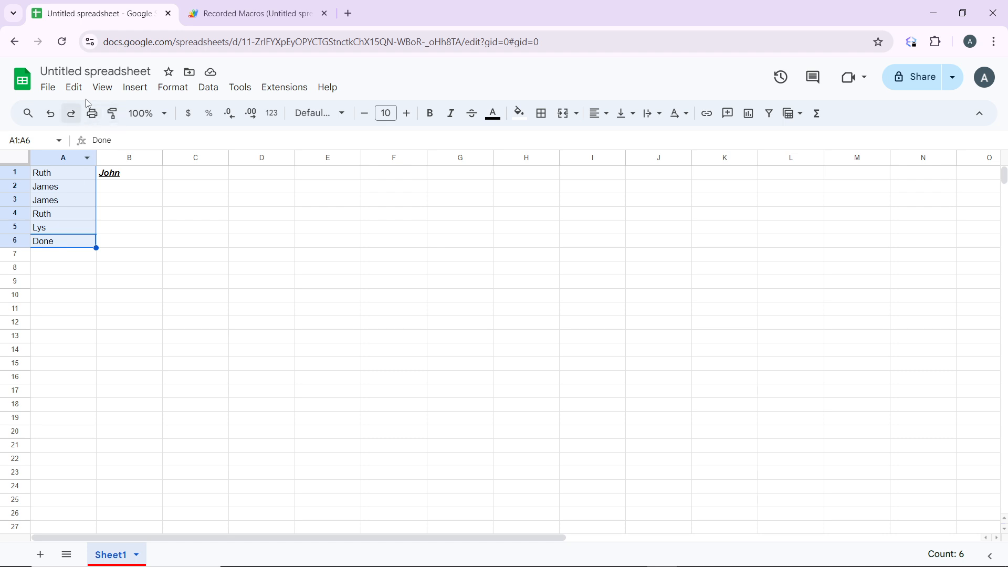
left_click(212, 89)
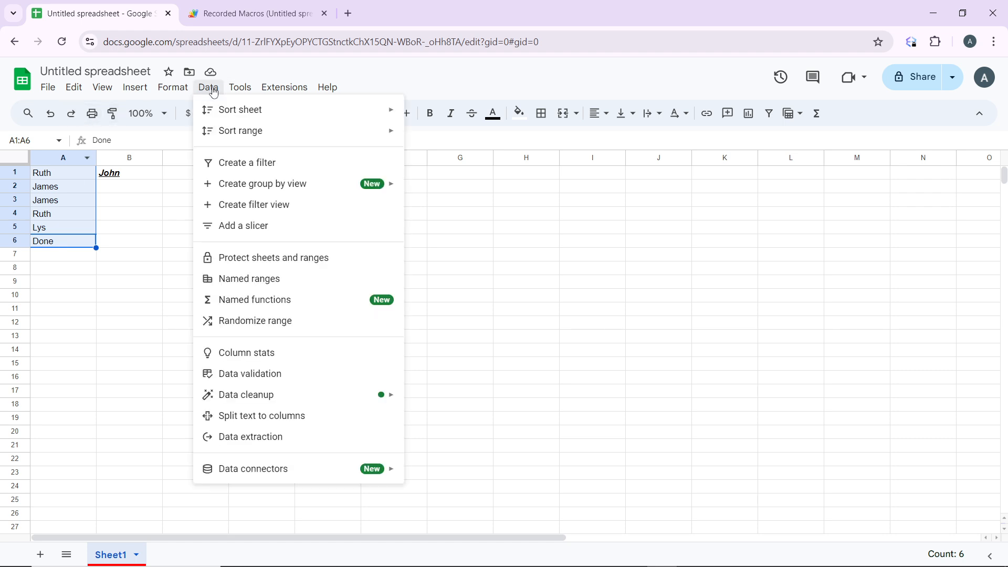
left_click(260, 162)
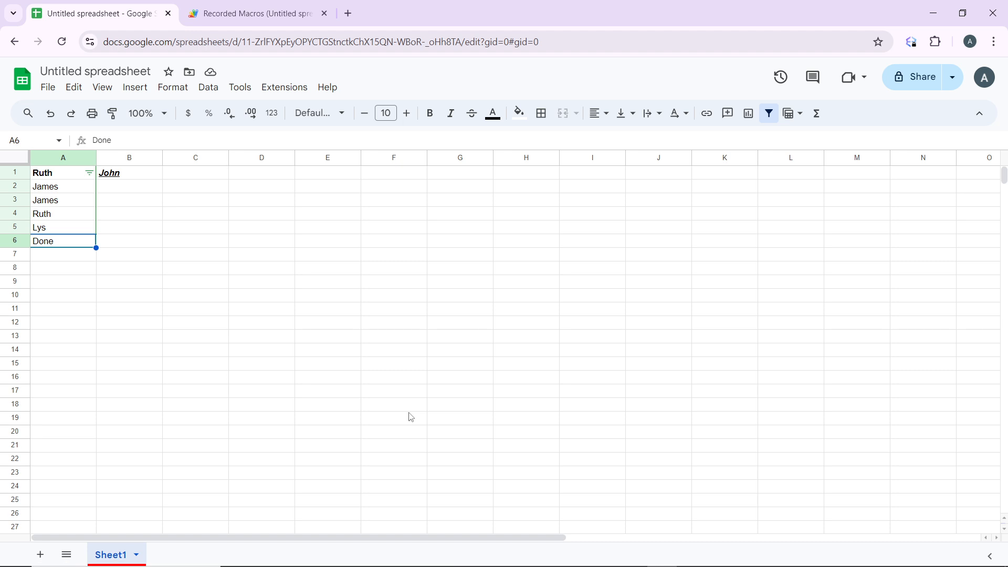
Filter column A by the condition "Text starts with" with the value R
left_click(89, 173)
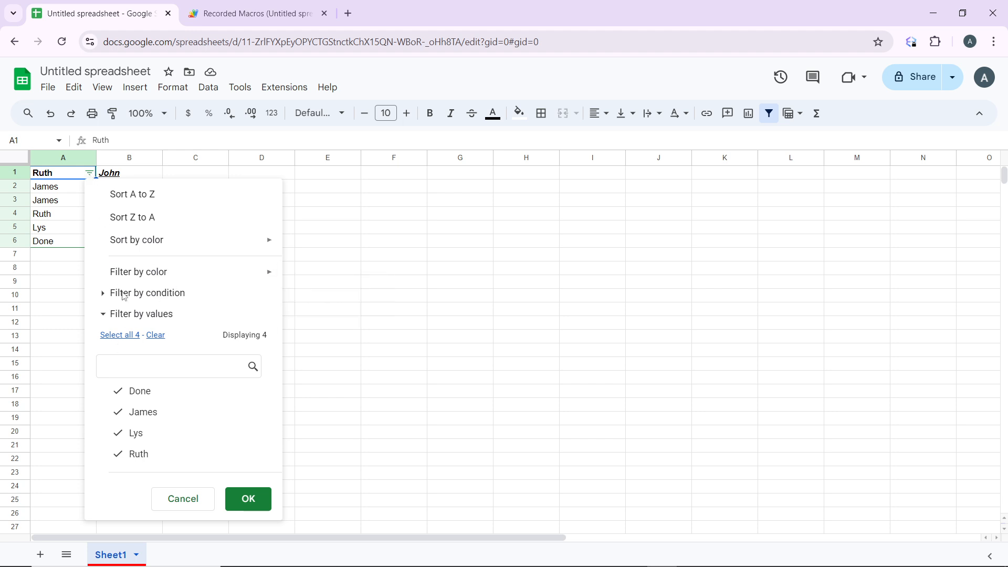
left_click(161, 301)
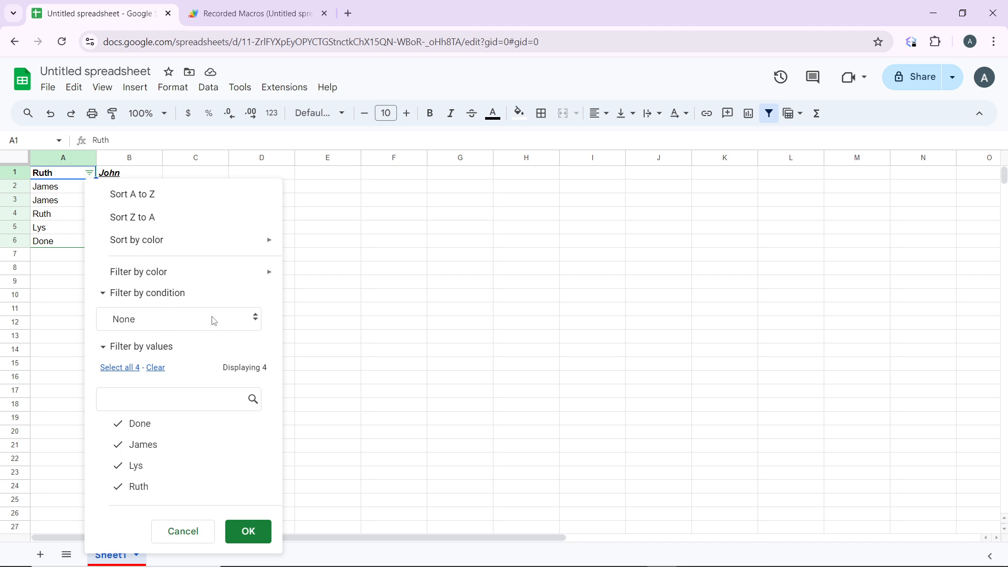
left_click(256, 324)
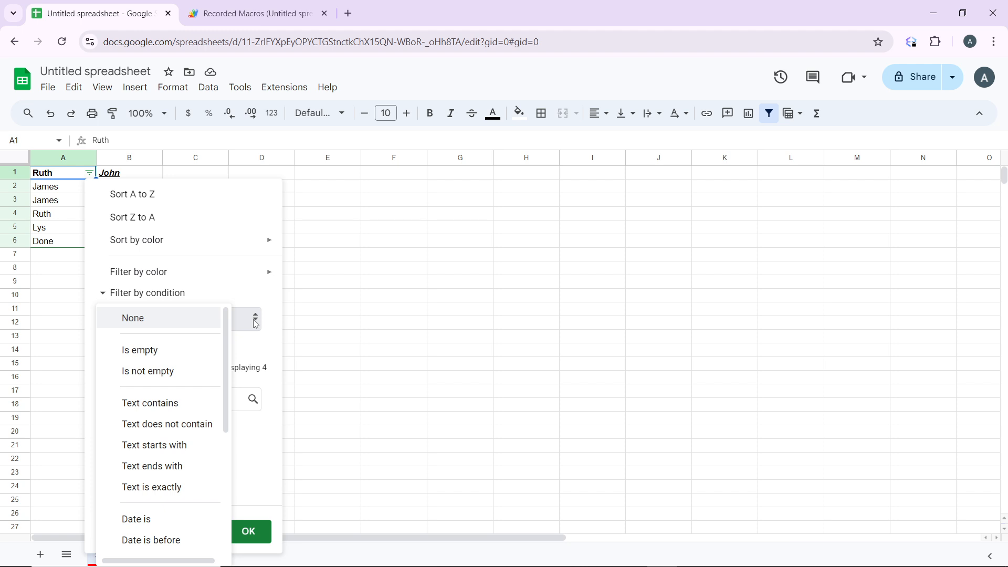
left_click(170, 446)
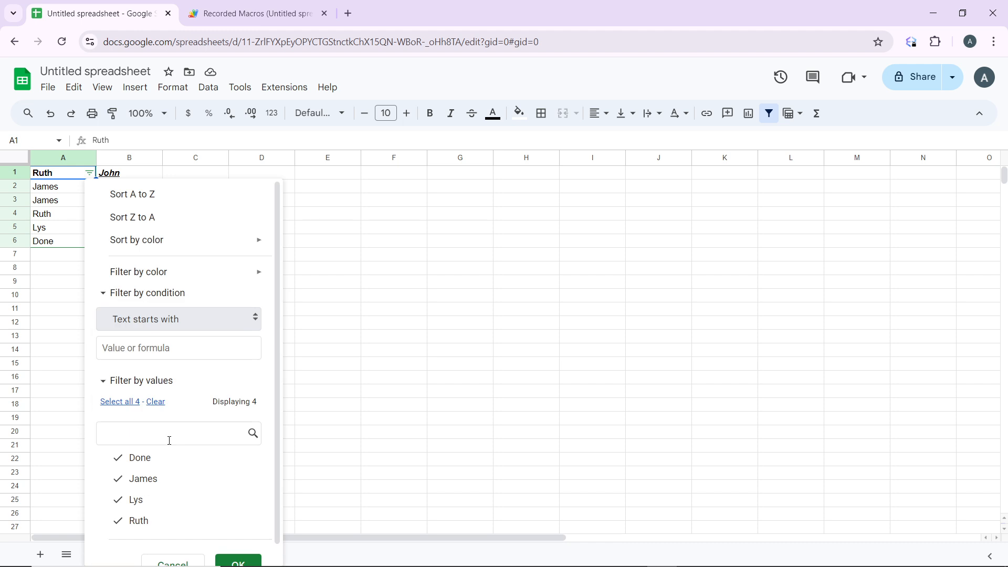
left_click(184, 347)
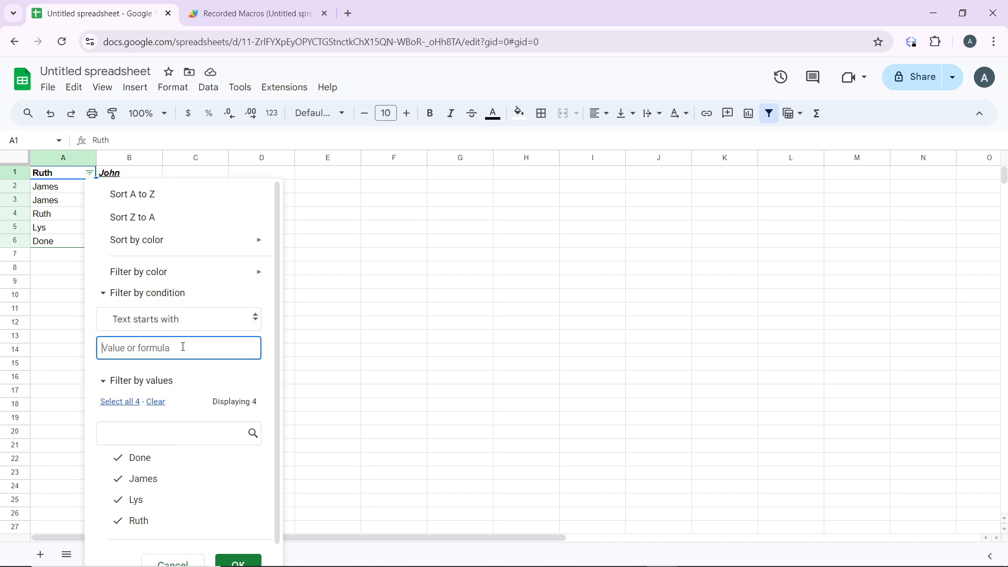
type("R")
scroll(255, 374, "down", 1)
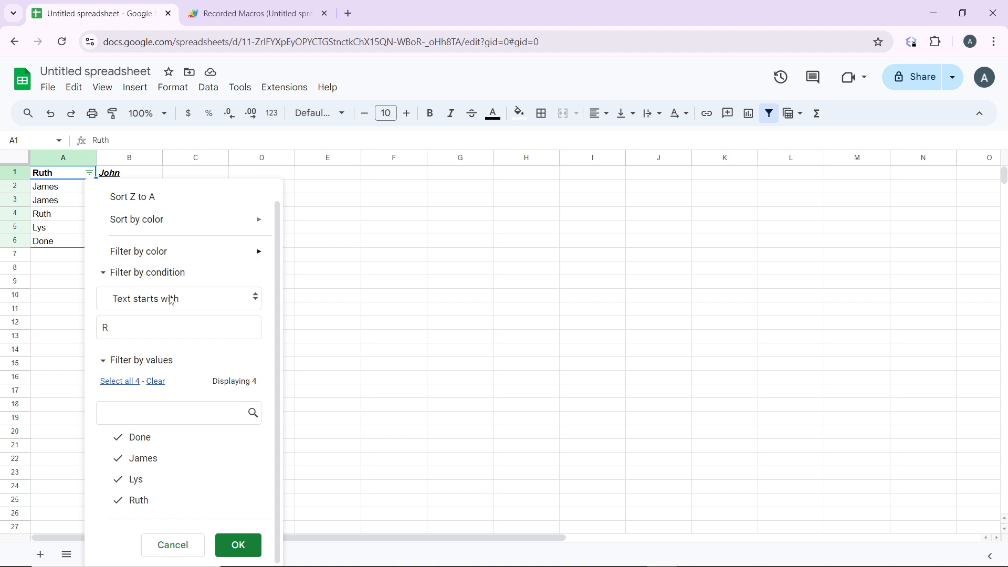
left_click(238, 546)
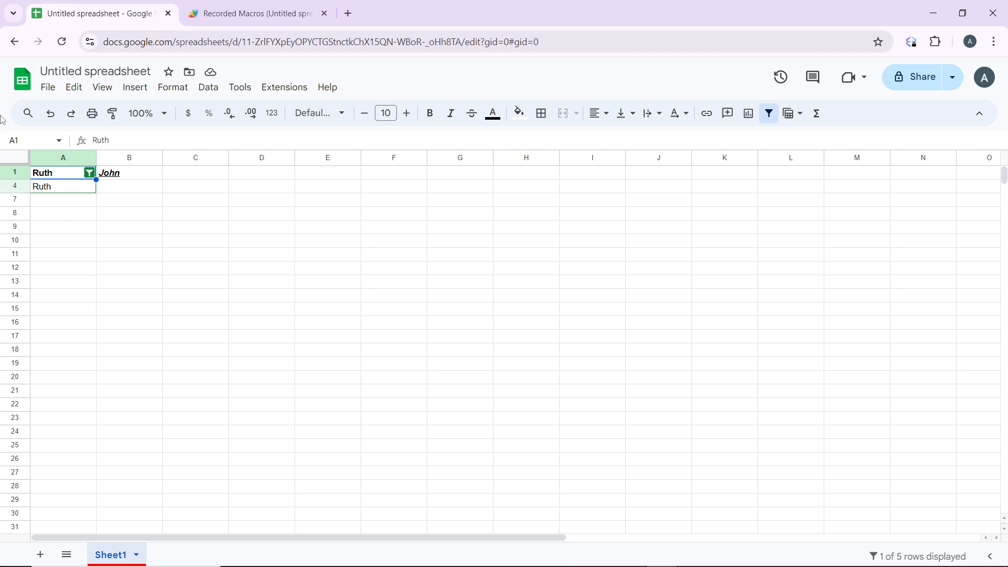
Create a temporary filter view of the data and dismiss its introductory notice and the help window
left_click(213, 92)
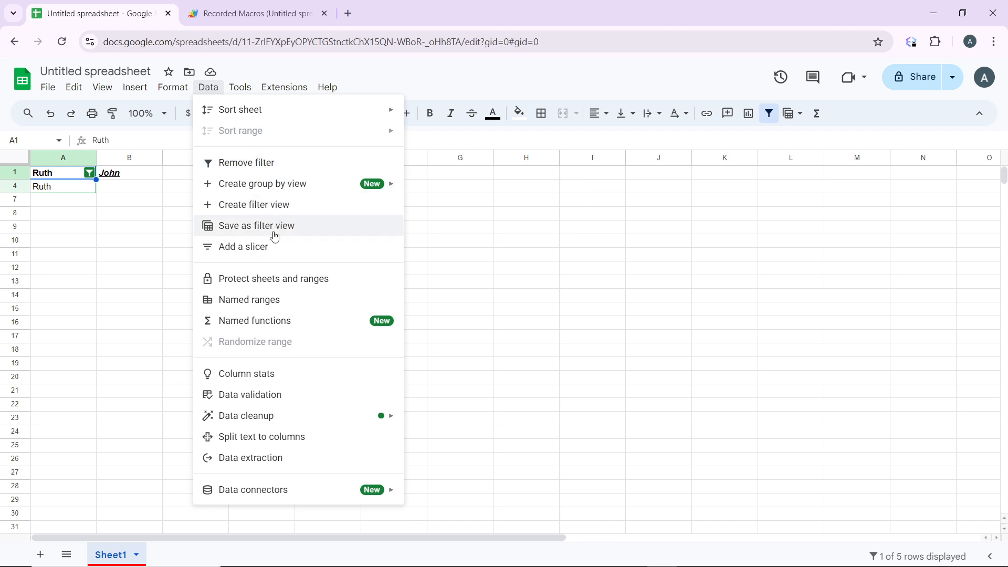
left_click(285, 206)
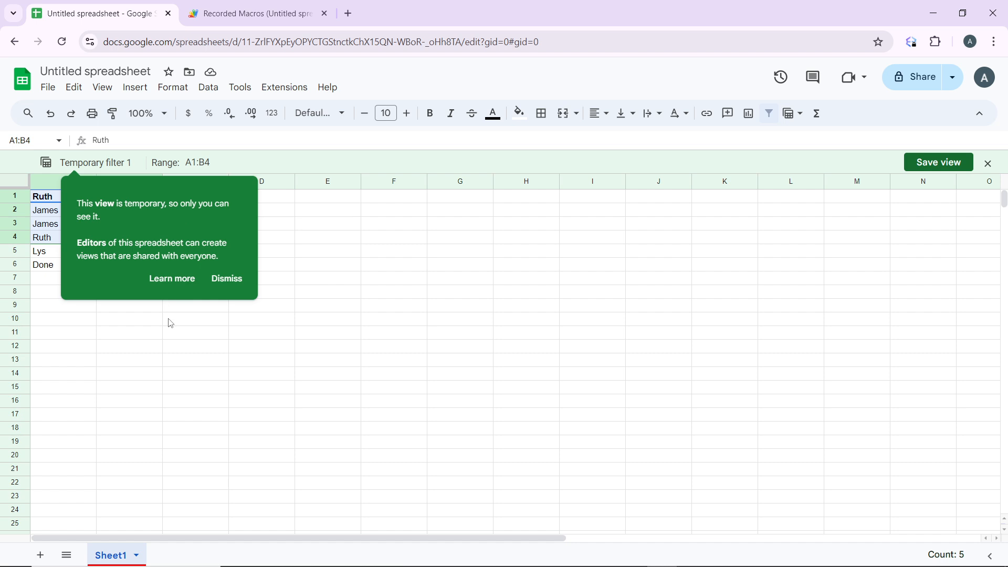
left_click(176, 280)
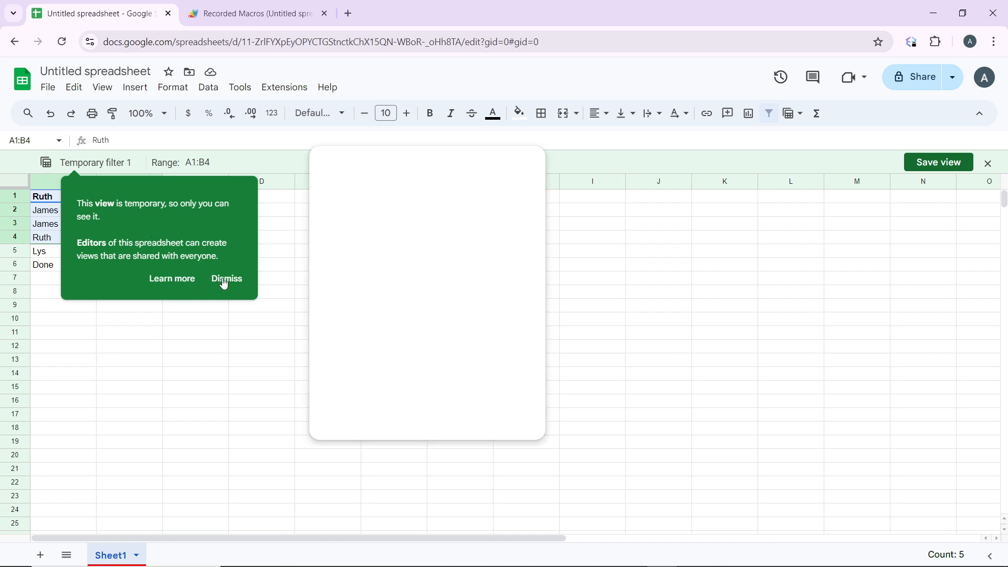
left_click(231, 282)
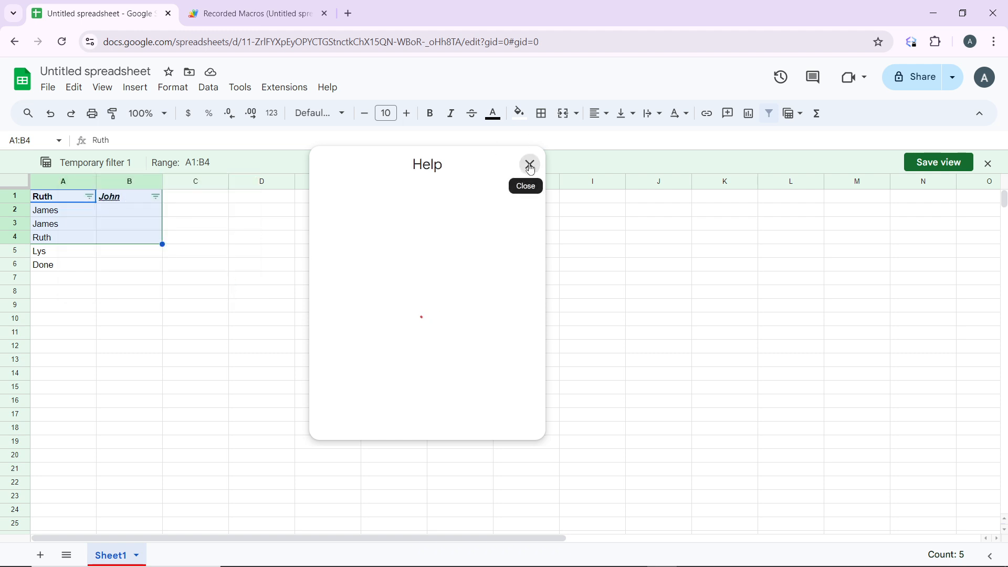
left_click(532, 166)
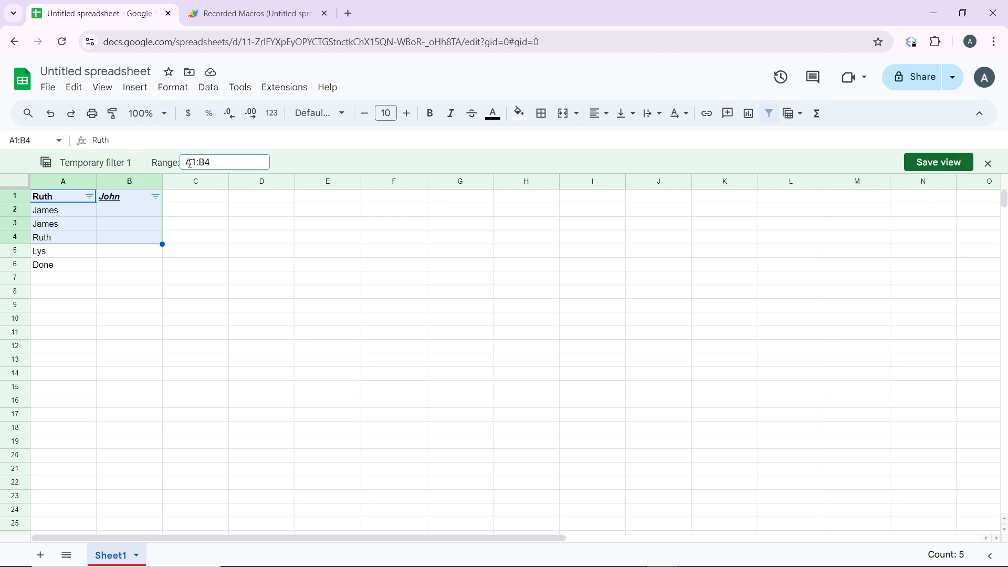
Save the temporary filter view under the name Filter 1 and close the view
double_click(48, 166)
left_click(118, 164)
left_click(948, 166)
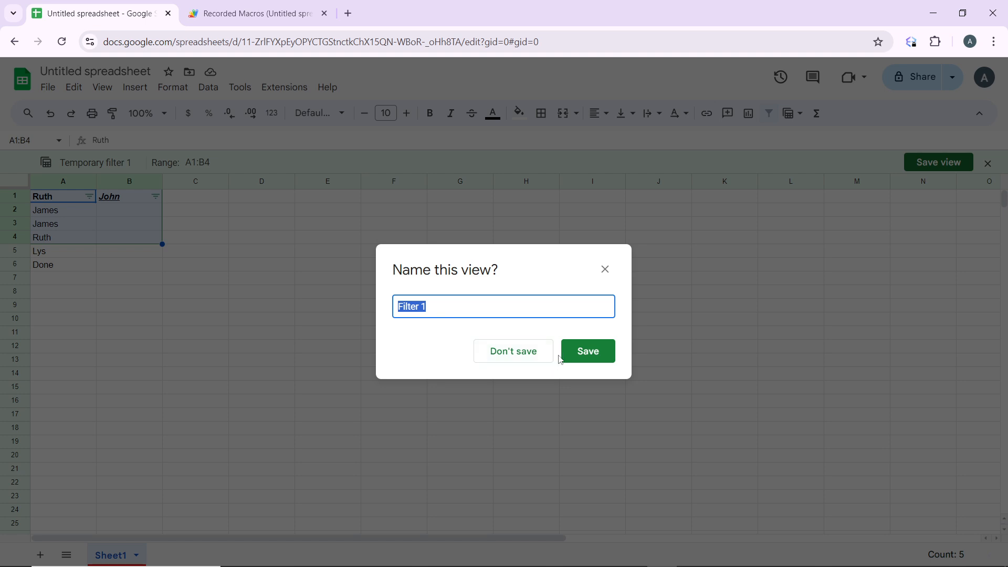
left_click(582, 353)
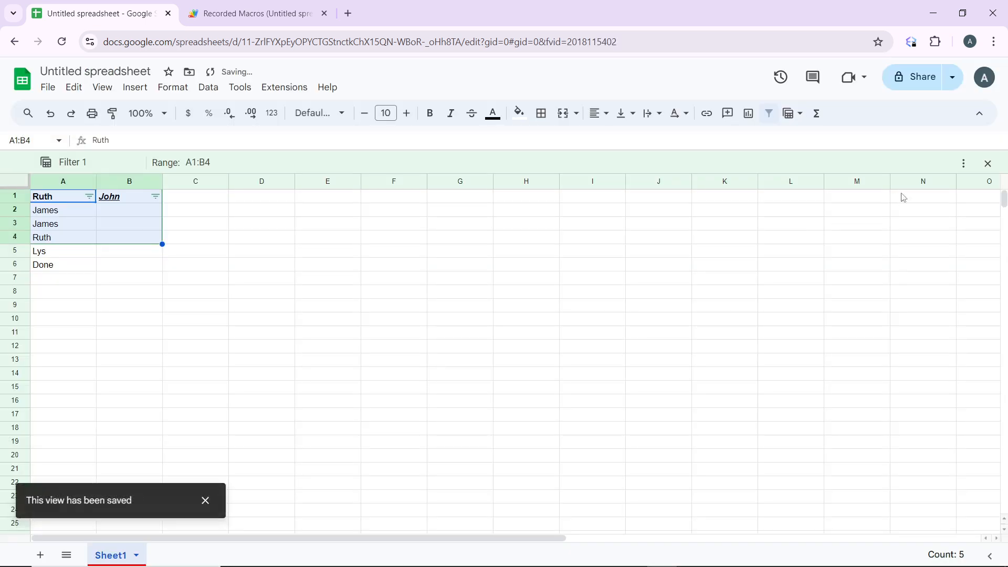
left_click(989, 171)
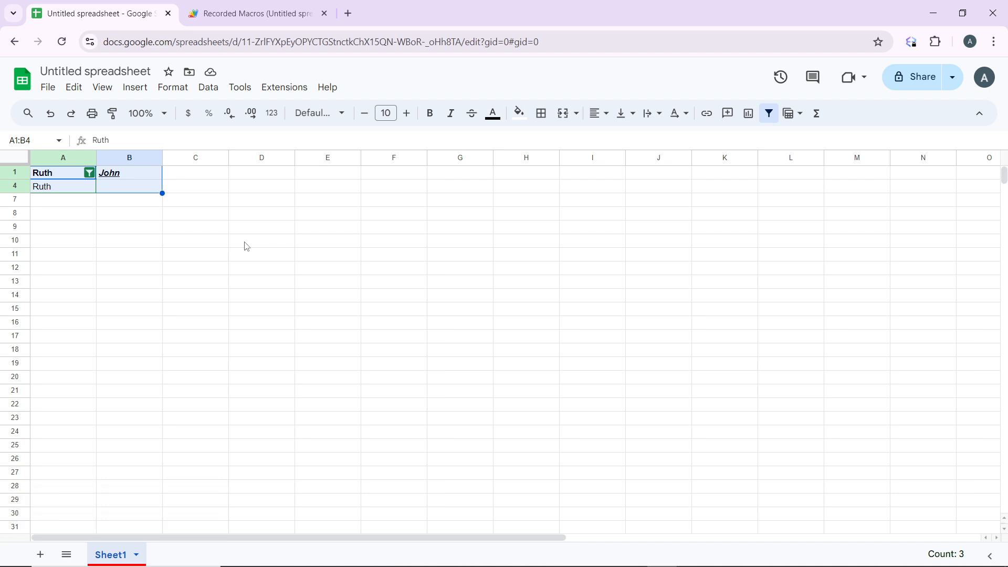
Change the sheet to the saved view Filter 1 and dismiss the notice about using views
key("Down")
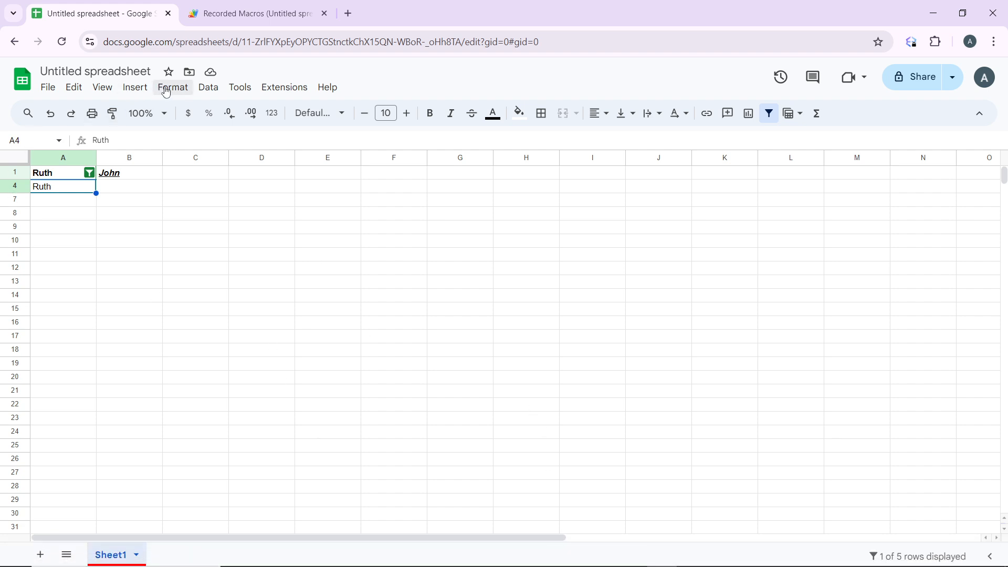
left_click(210, 88)
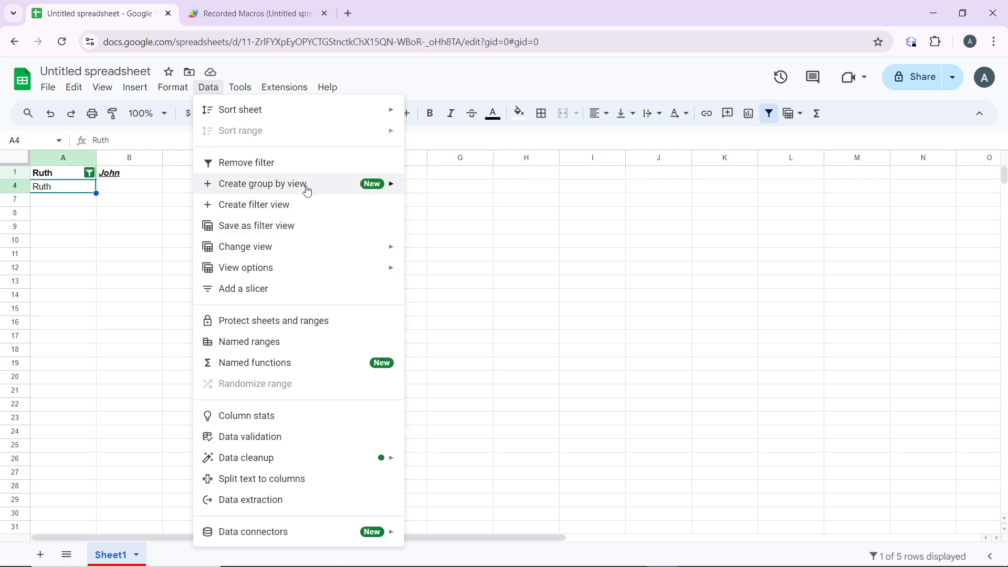
mouse_move(301, 187)
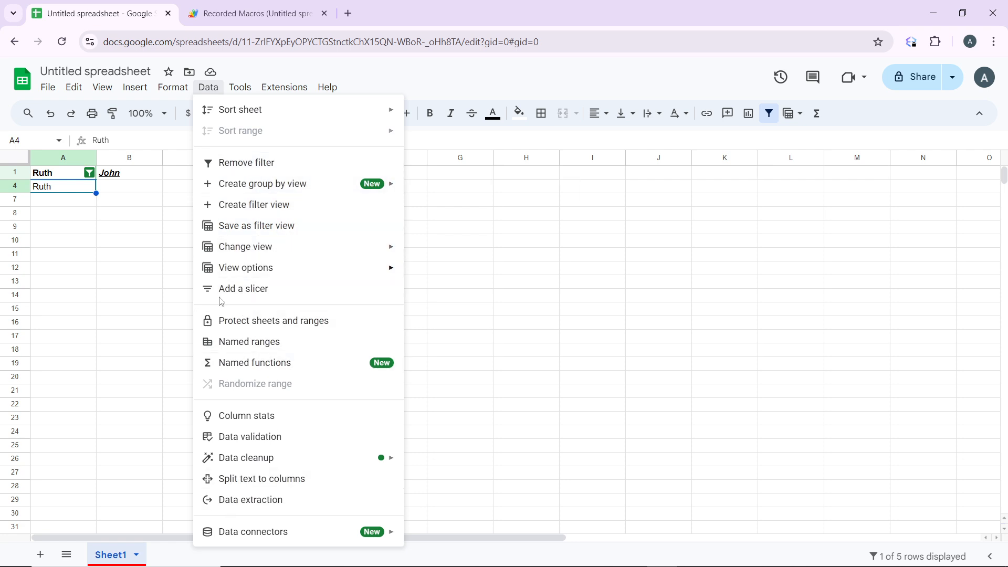
mouse_move(273, 254)
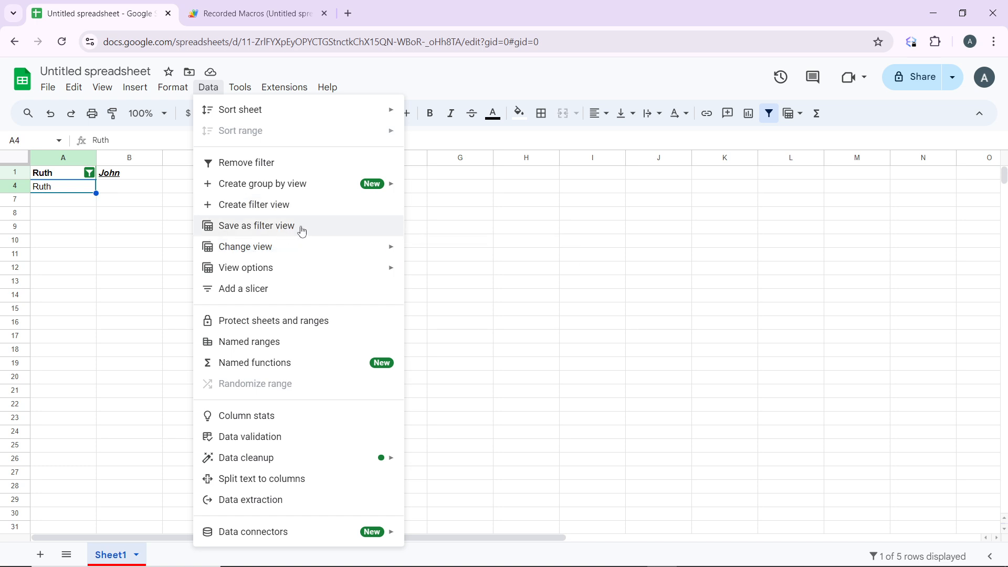
mouse_move(308, 268)
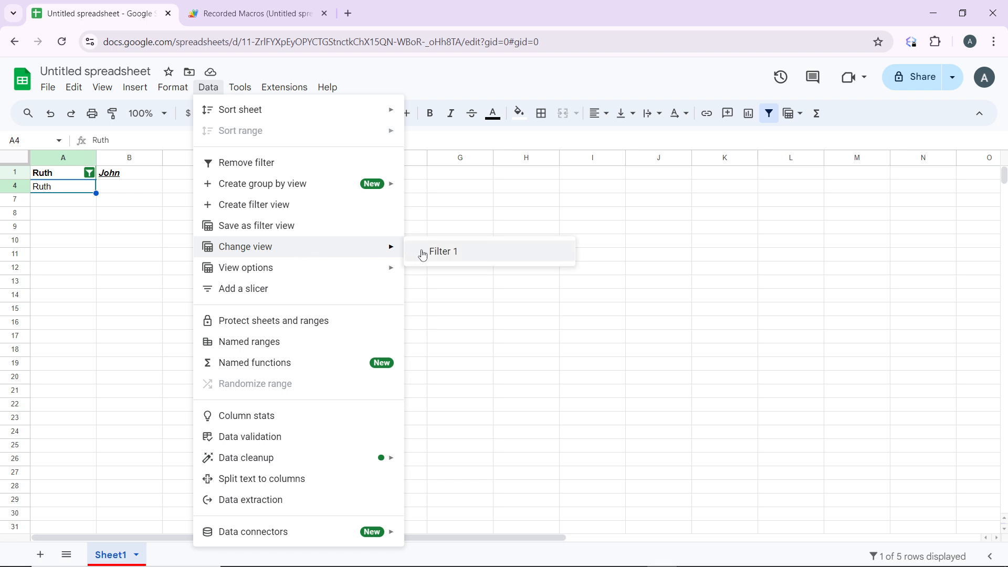
left_click(451, 252)
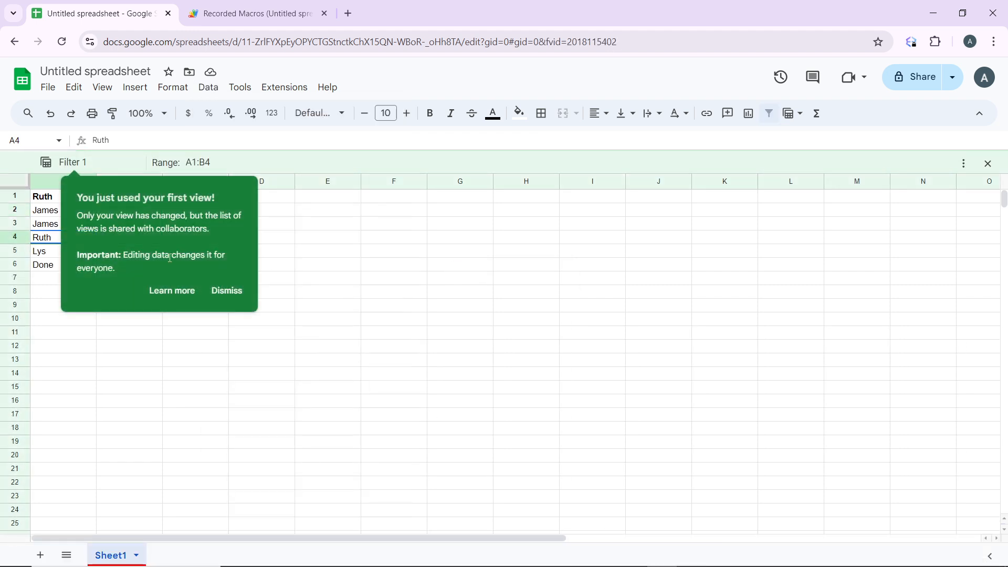
left_click(228, 291)
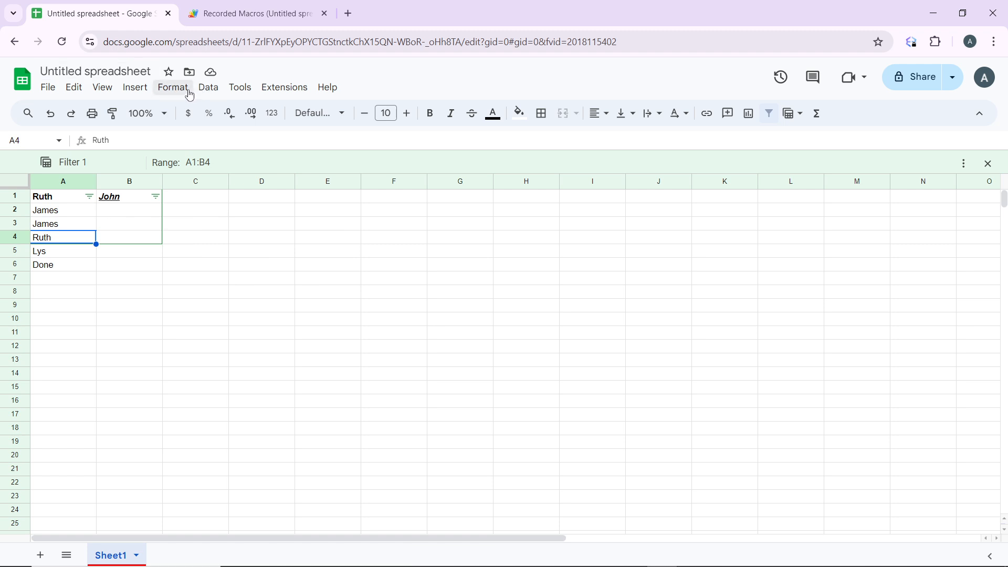
Exit the Filter 1 view to return to the regular filtered sheet
left_click(207, 89)
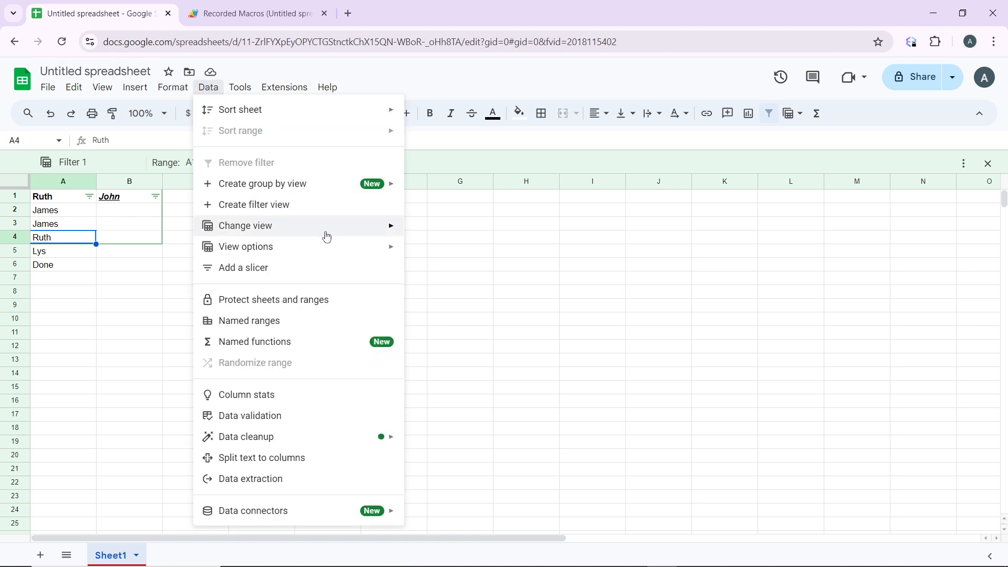
mouse_move(358, 231)
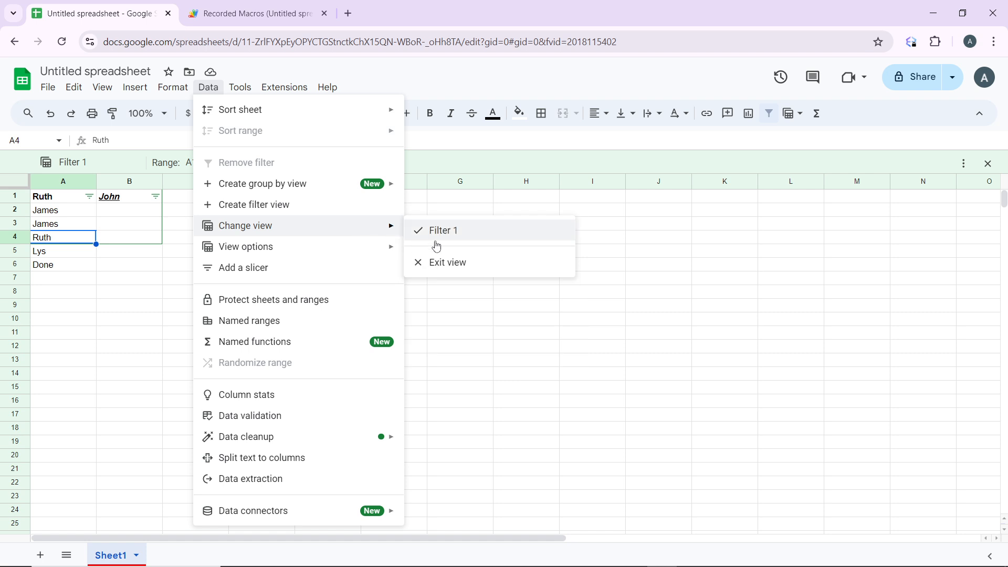
left_click(423, 265)
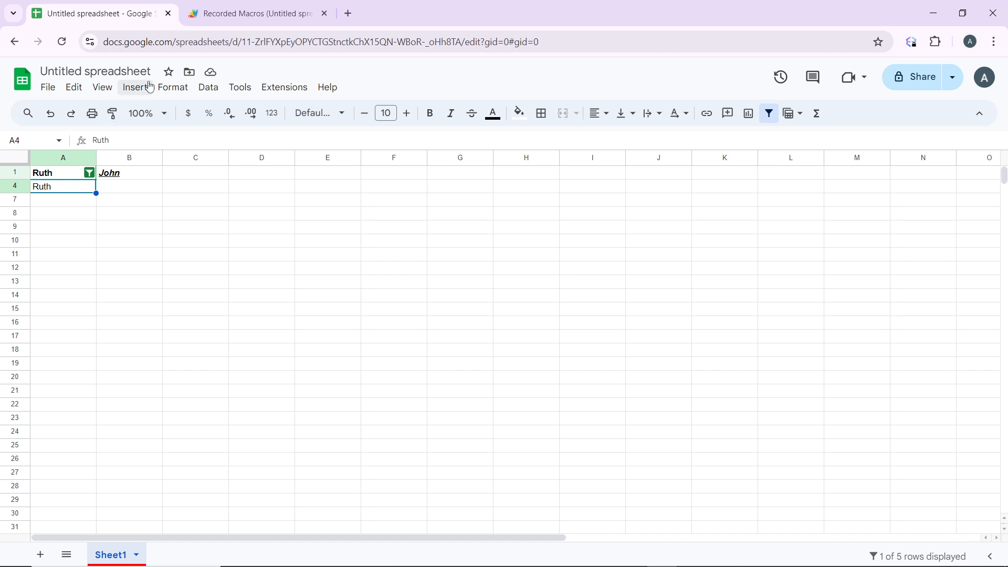
Switch the sheet back to the saved view Filter 1, and select that same view once more
left_click(203, 91)
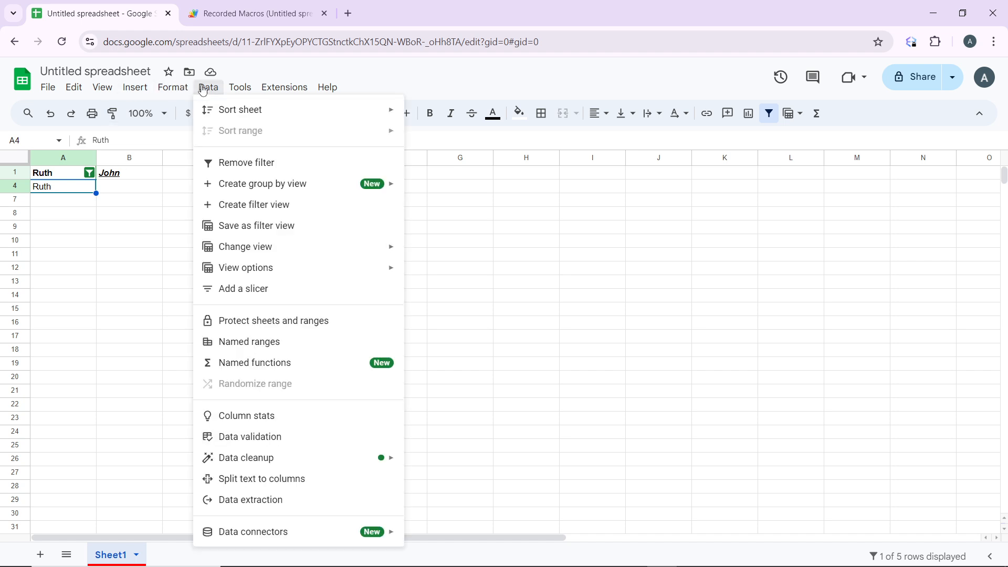
mouse_move(299, 249)
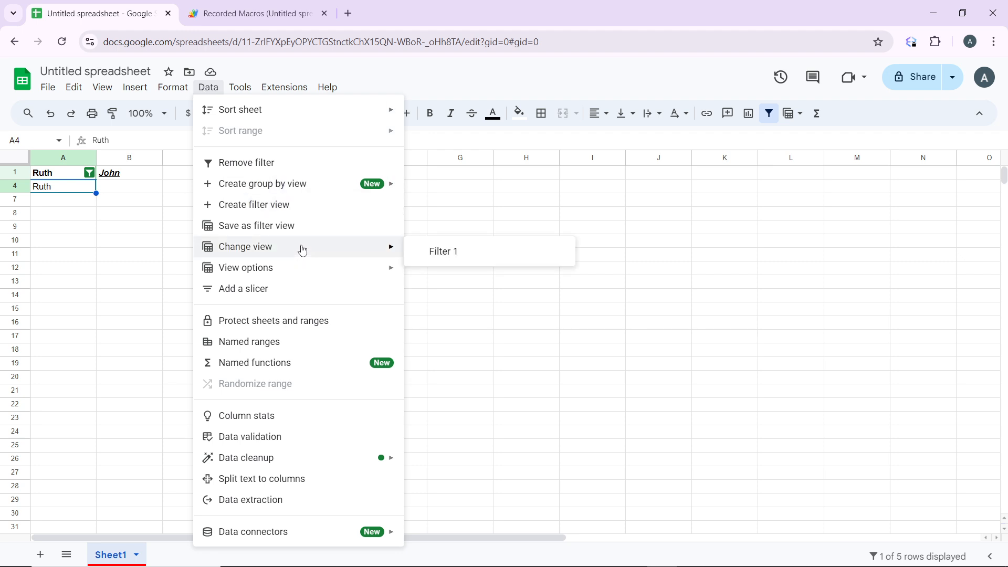
left_click(448, 253)
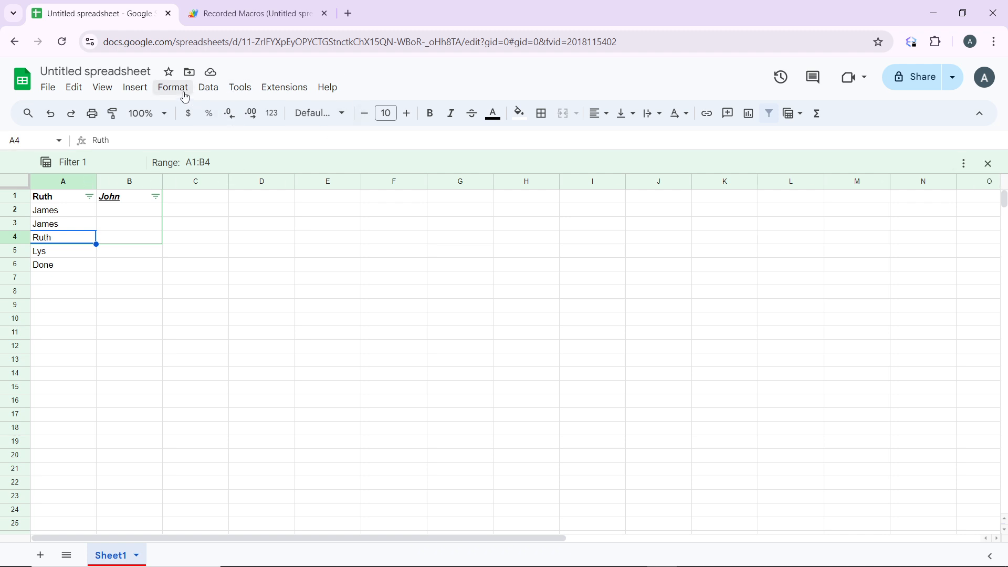
left_click(208, 89)
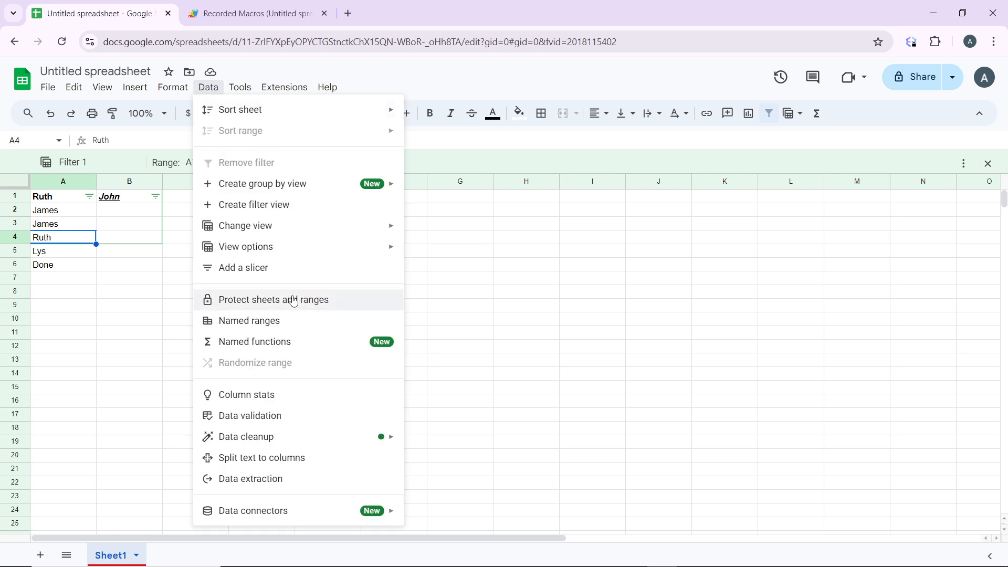
mouse_move(360, 225)
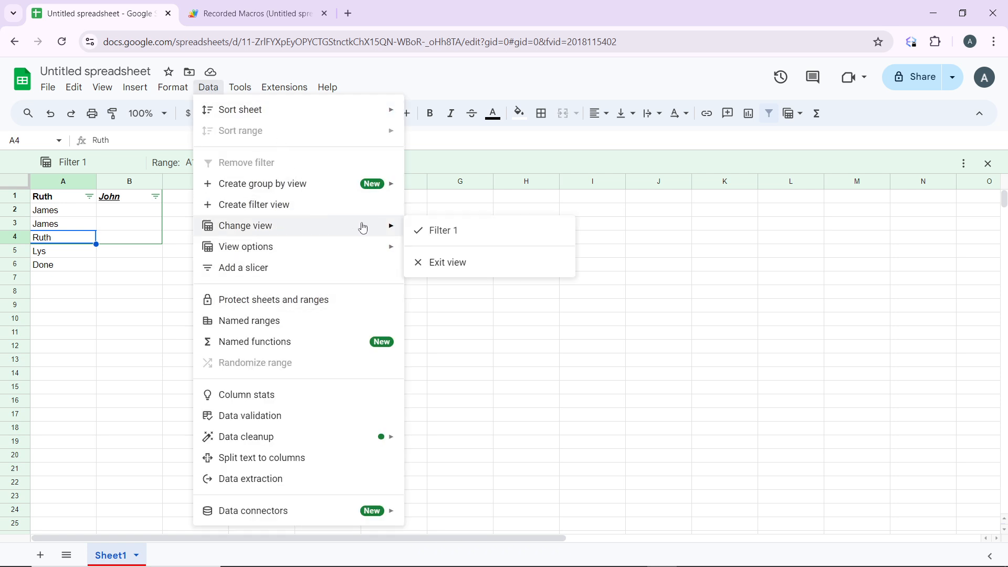
left_click(460, 232)
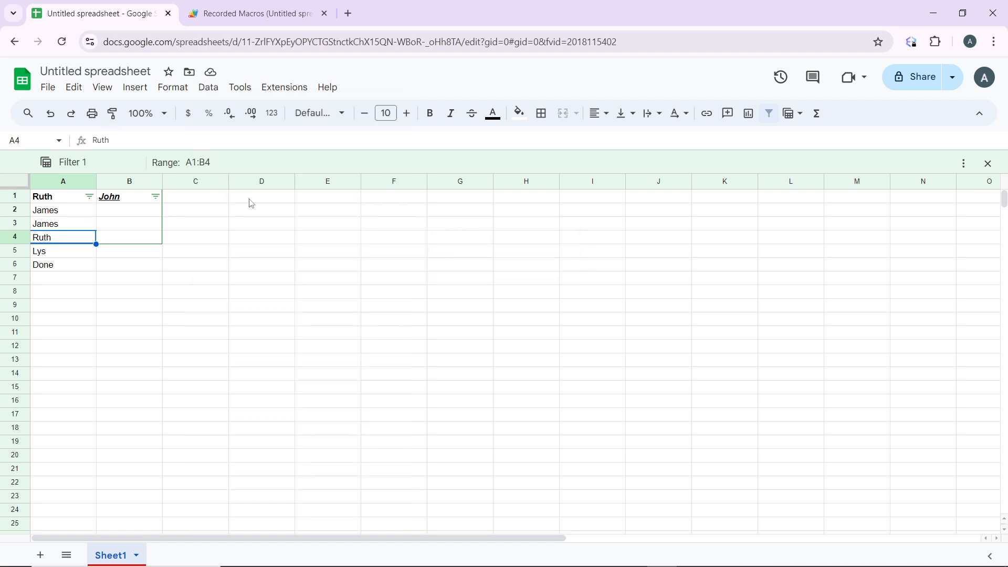
Delete the saved filter view Filter 1 from the sheet
left_click(965, 165)
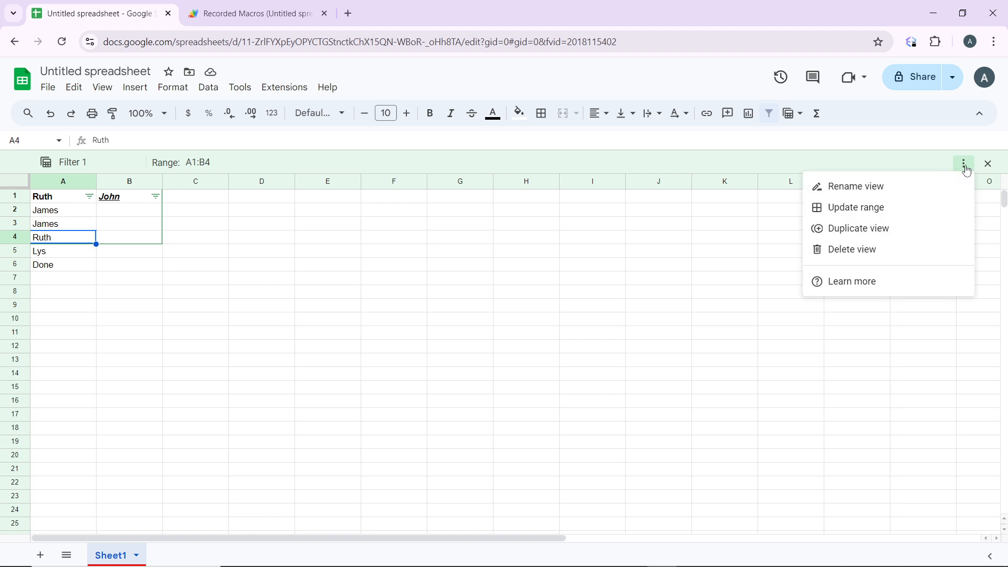
left_click(871, 254)
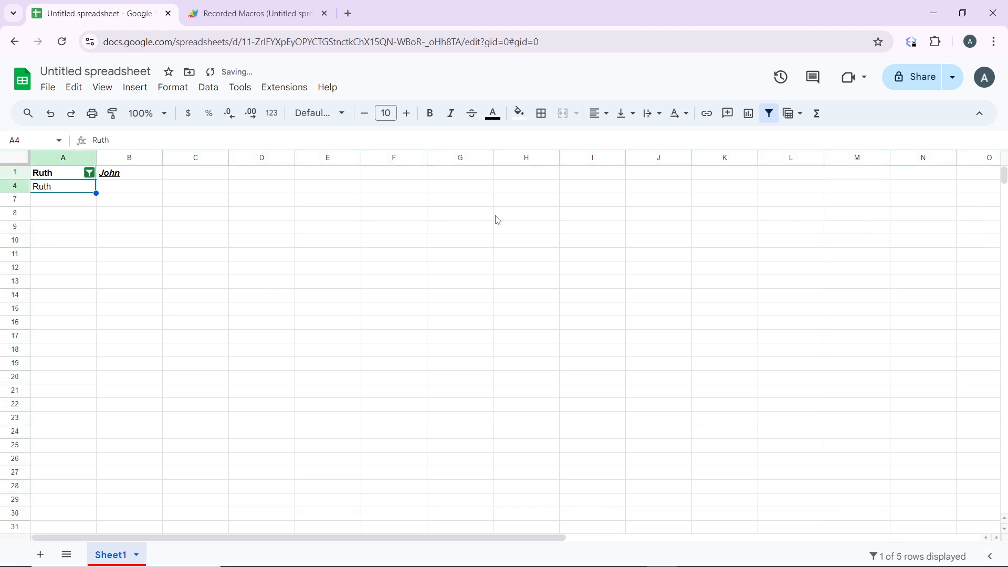